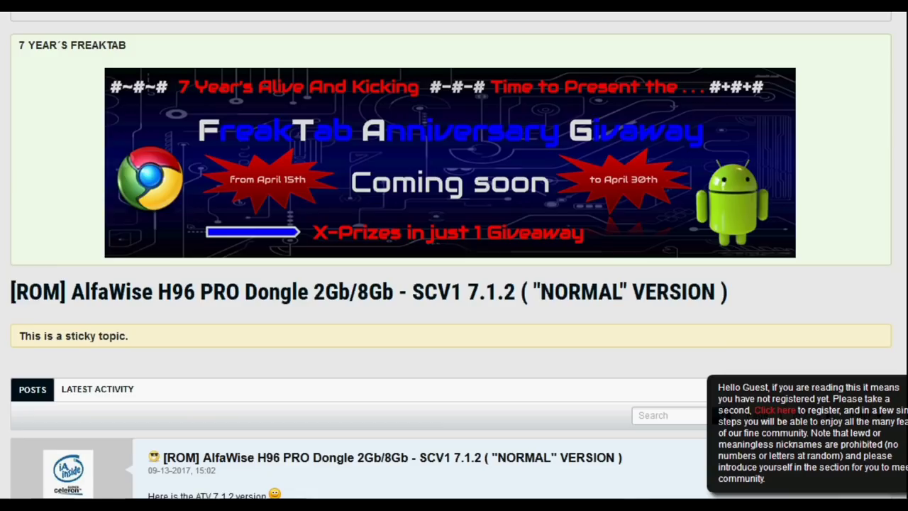
{"action": "scroll", "coordinate": [454, 255], "scroll_direction": "down", "scroll_amount": 20}
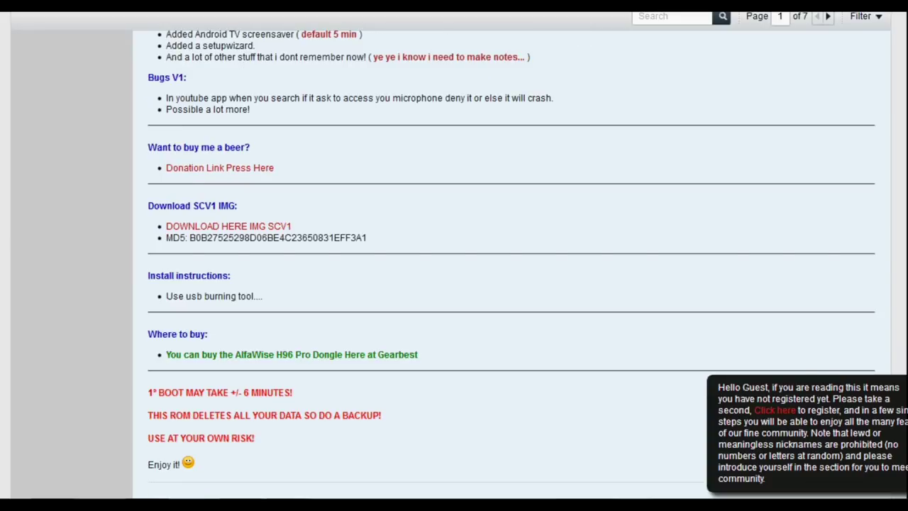
{"action": "scroll", "coordinate": [687, 233], "scroll_direction": "down", "scroll_amount": 8}
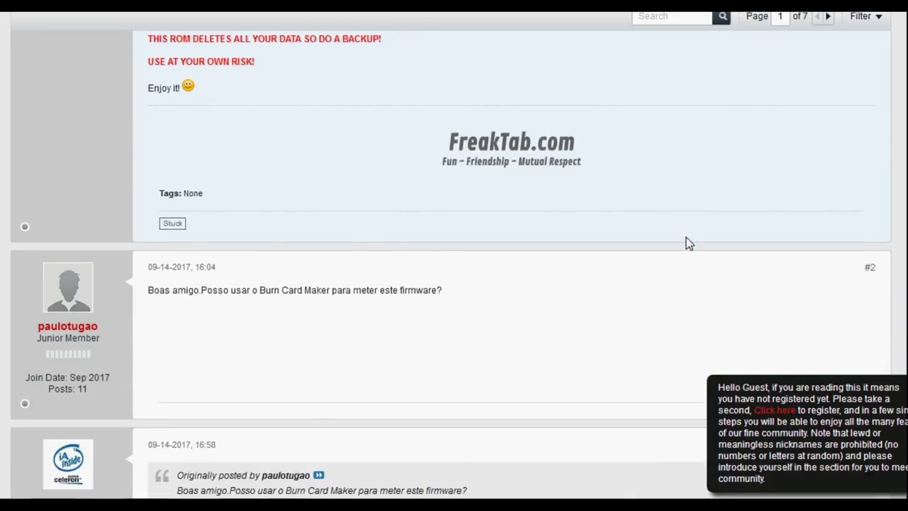
{"action": "scroll", "coordinate": [687, 244], "scroll_direction": "down", "scroll_amount": 2}
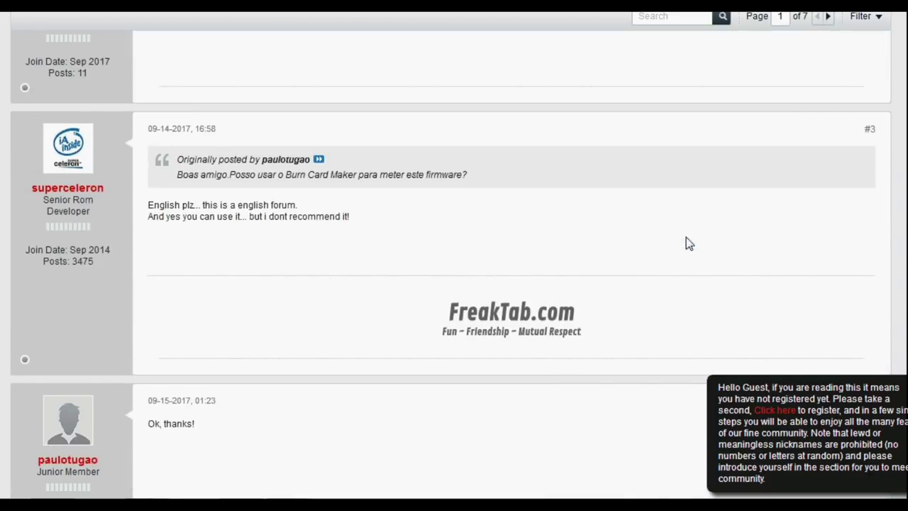
{"action": "scroll", "coordinate": [686, 244], "scroll_direction": "down", "scroll_amount": 3}
{"action": "scroll", "coordinate": [686, 243], "scroll_direction": "up", "scroll_amount": 1}
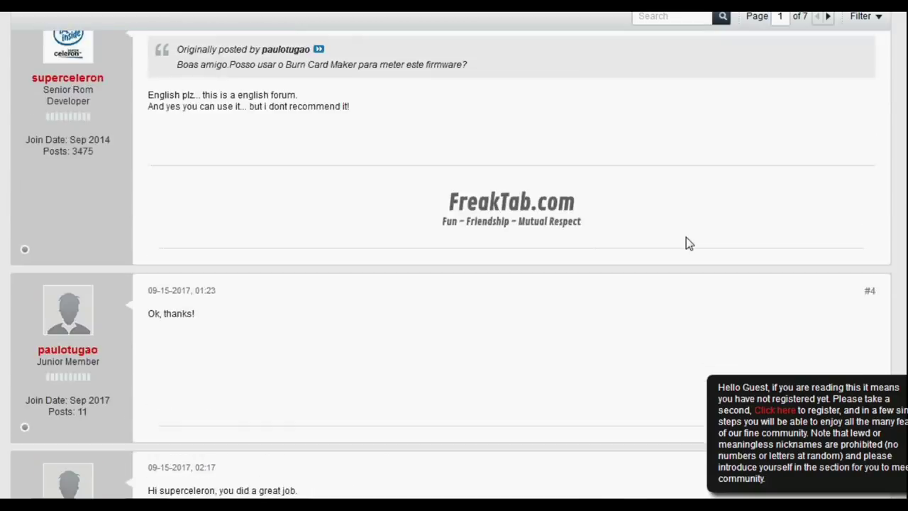
{"action": "scroll", "coordinate": [687, 244], "scroll_direction": "up", "scroll_amount": 2}
{"action": "scroll", "coordinate": [686, 244], "scroll_direction": "down", "scroll_amount": 1}
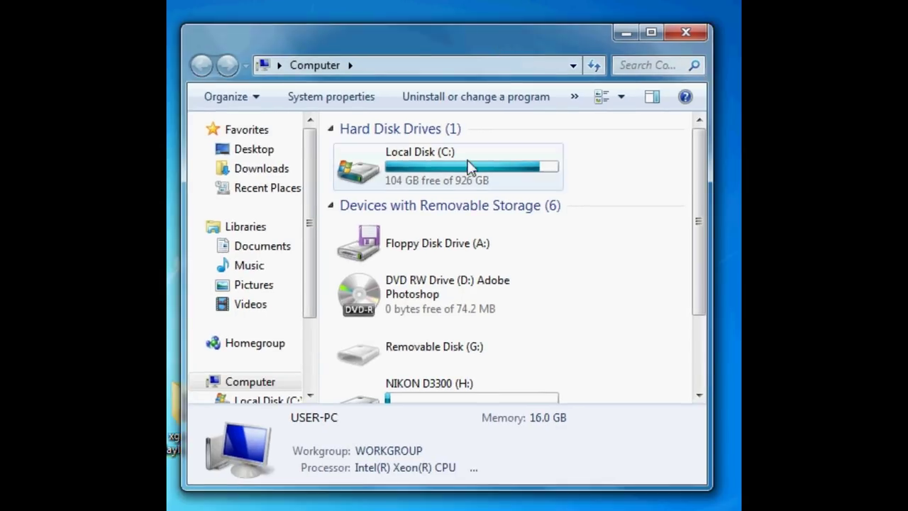
Browse to C:\Program Files (x86)\Amlogic\USB_Burning_Tool\license and box-select its eight files.
{"action": "double_click", "coordinate": [462, 178]}
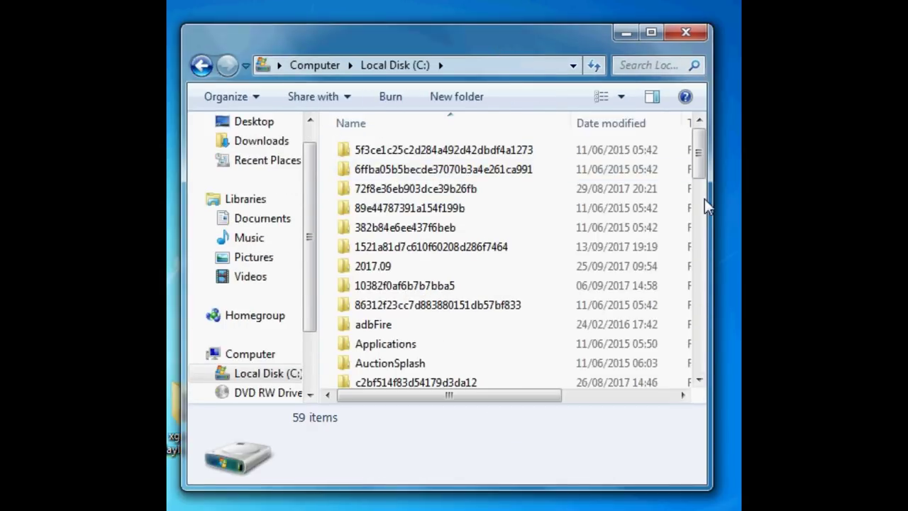
{"action": "left_click_drag", "start_coordinate": [699, 155], "coordinate": [604, 244]}
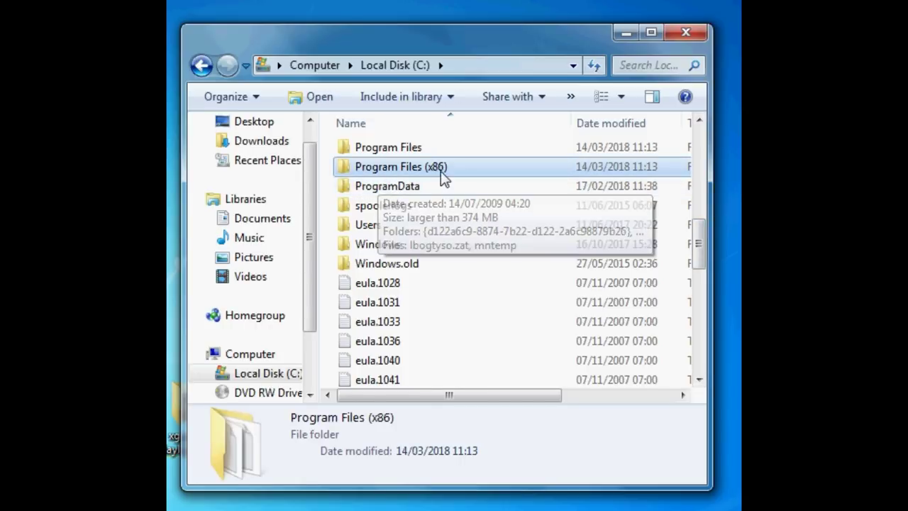
{"action": "double_click", "coordinate": [379, 172]}
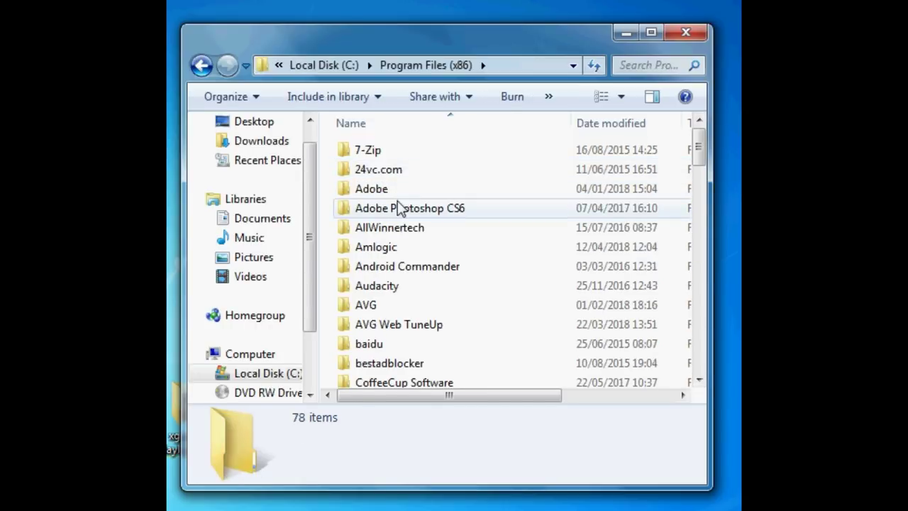
{"action": "left_click", "coordinate": [376, 249]}
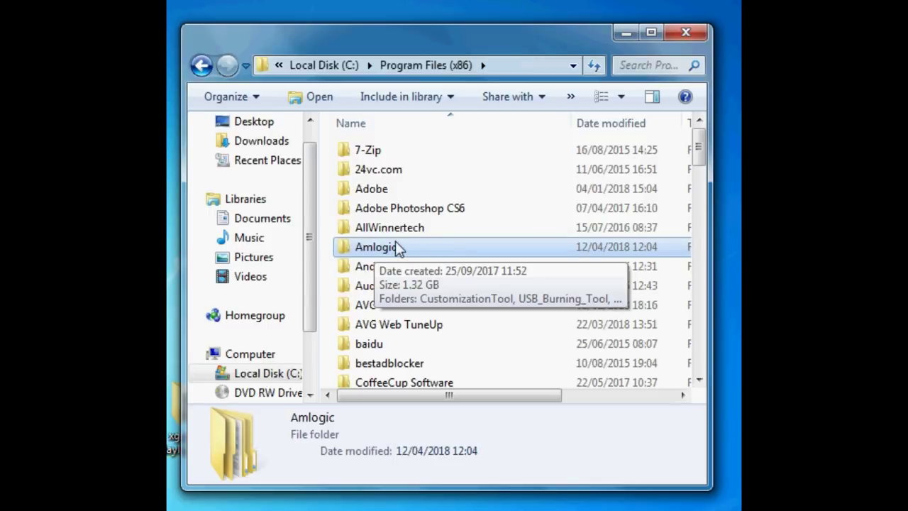
{"action": "double_click", "coordinate": [397, 249]}
{"action": "double_click", "coordinate": [405, 172]}
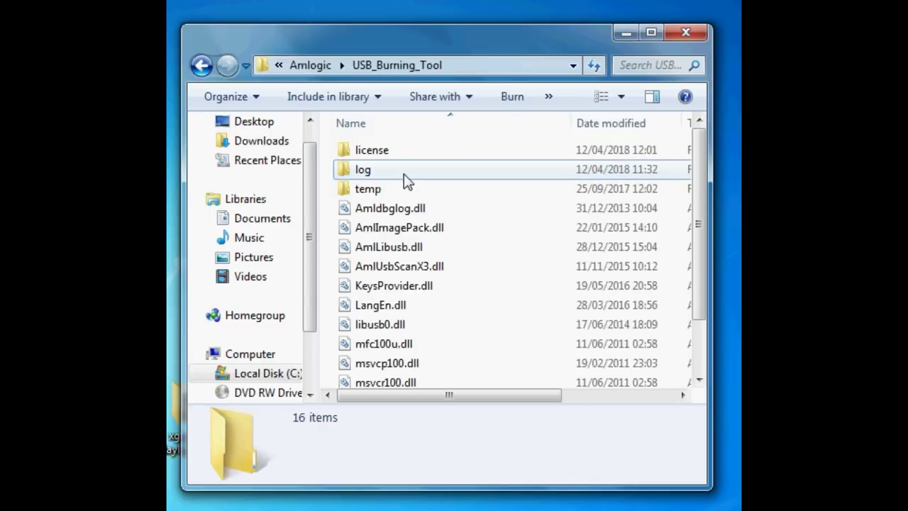
{"action": "left_click", "coordinate": [369, 156]}
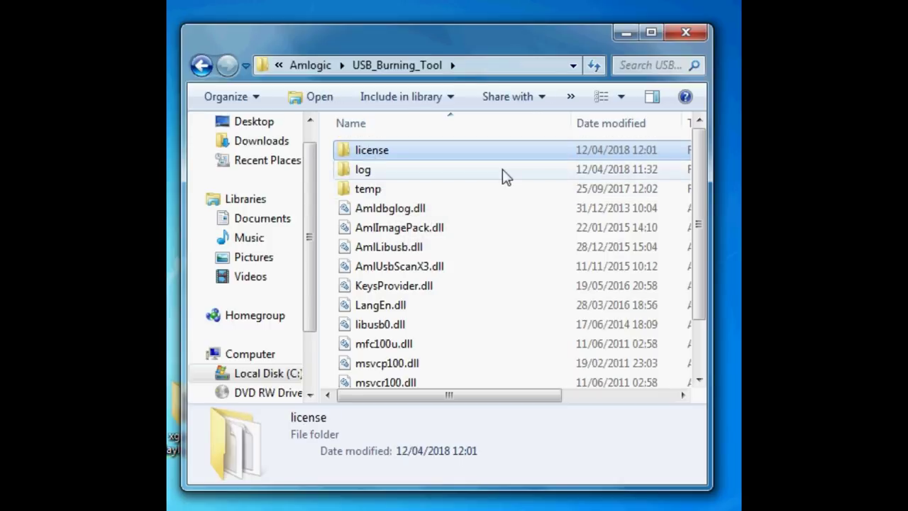
{"action": "double_click", "coordinate": [347, 154]}
{"action": "left_click_drag", "start_coordinate": [409, 315], "coordinate": [243, 114]}
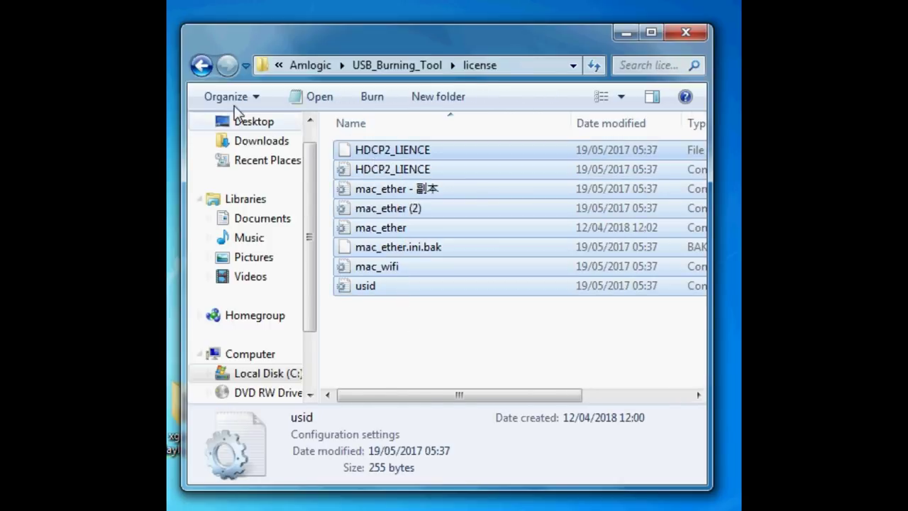
Back out to USB_Burning_Tool, reopen the license folder and reselect all eight license files.
{"action": "key", "text": "BackSpace"}
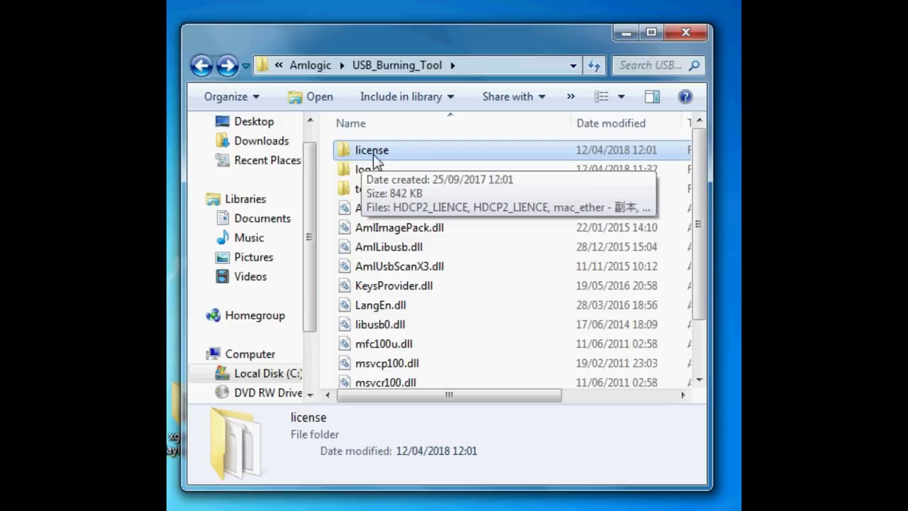
{"action": "double_click", "coordinate": [373, 153]}
{"action": "left_click_drag", "start_coordinate": [430, 333], "coordinate": [387, 150]}
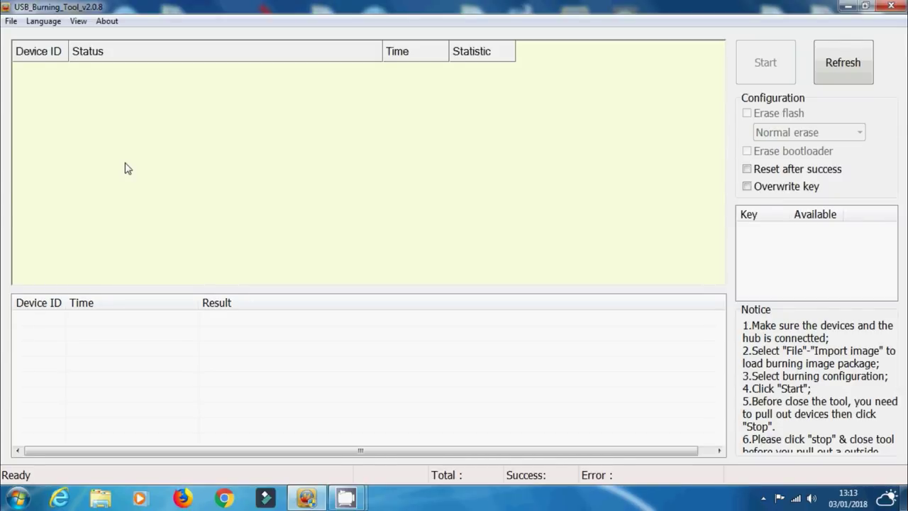
Import the S805 upgrade package image from the Desktop, then switch the interface language to English.
{"action": "left_click", "coordinate": [11, 20]}
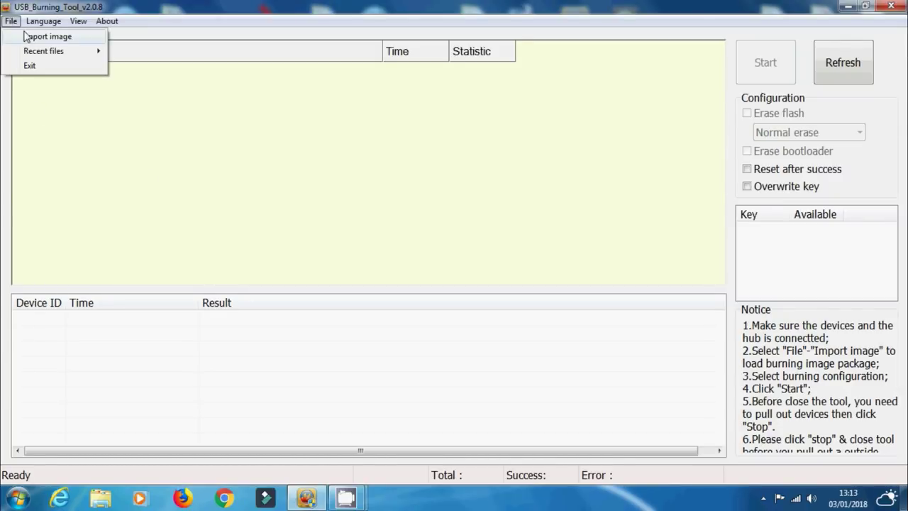
{"action": "left_click", "coordinate": [43, 36]}
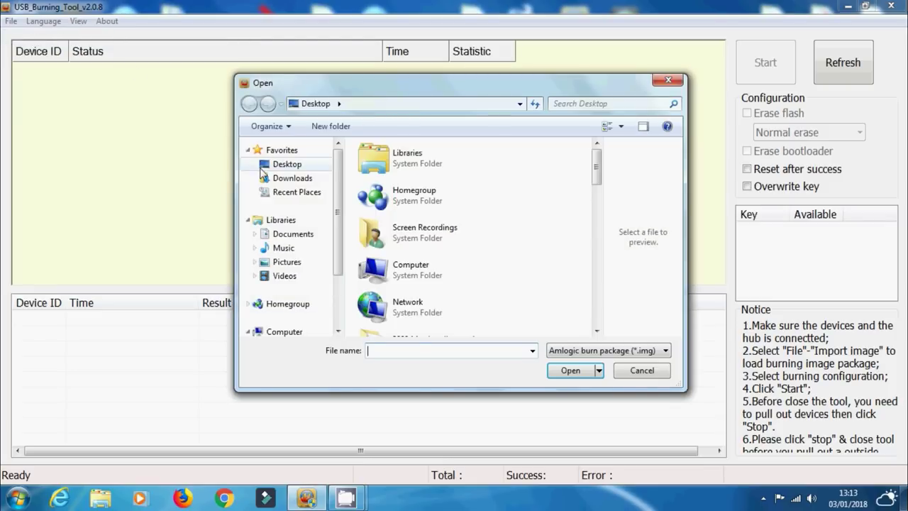
{"action": "left_click", "coordinate": [274, 169]}
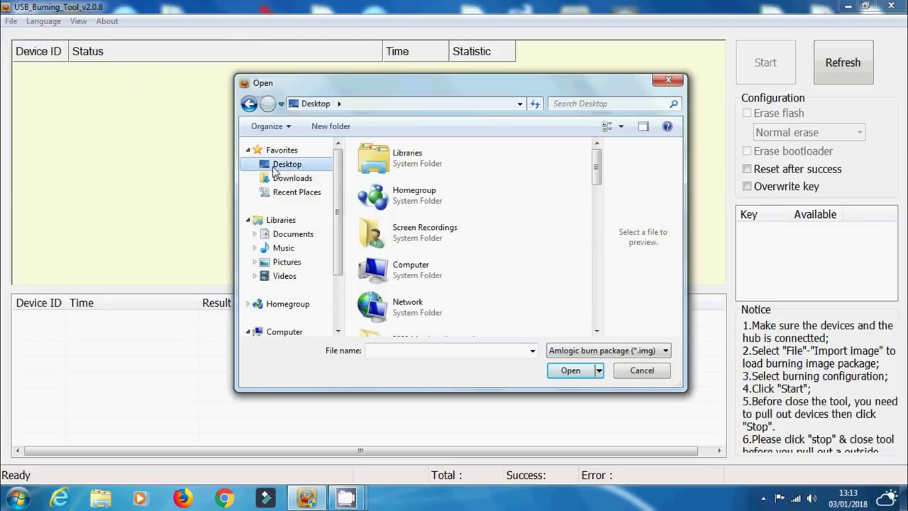
{"action": "left_click_drag", "start_coordinate": [596, 170], "coordinate": [596, 312]}
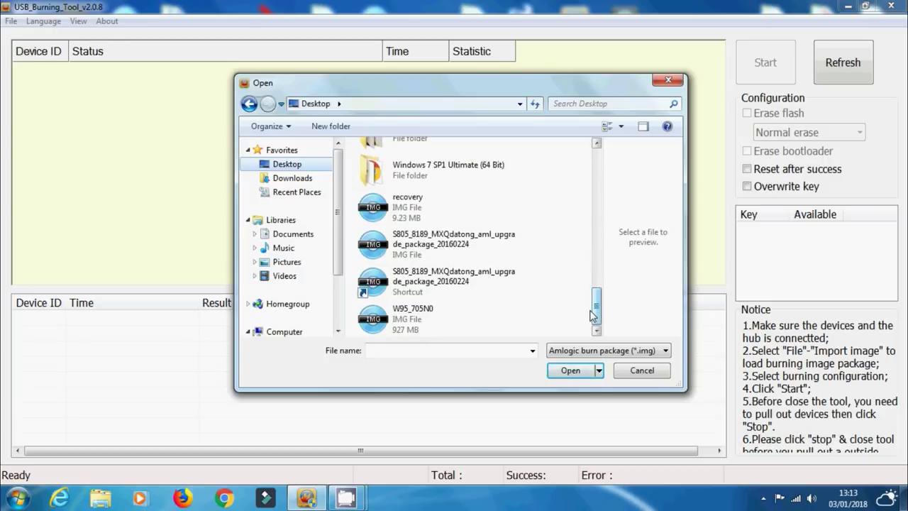
{"action": "left_click", "coordinate": [422, 279]}
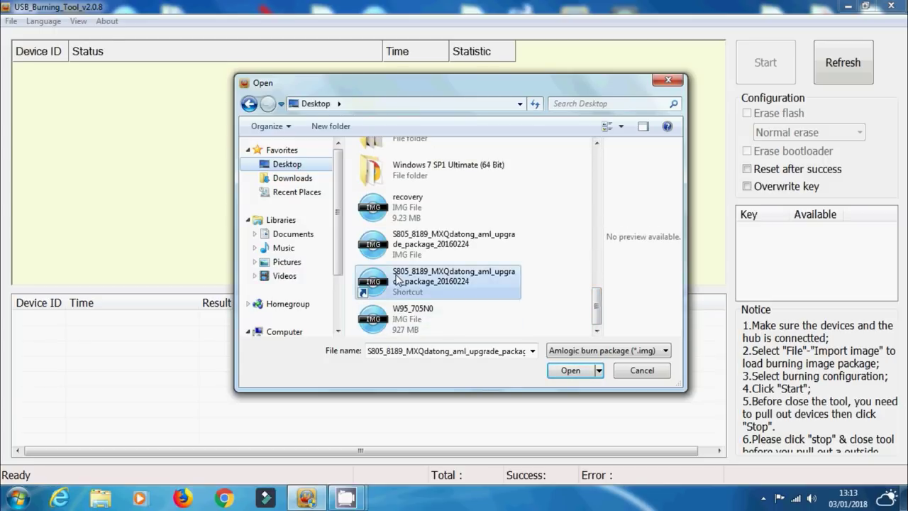
{"action": "left_click", "coordinate": [452, 260]}
{"action": "left_click", "coordinate": [571, 371]}
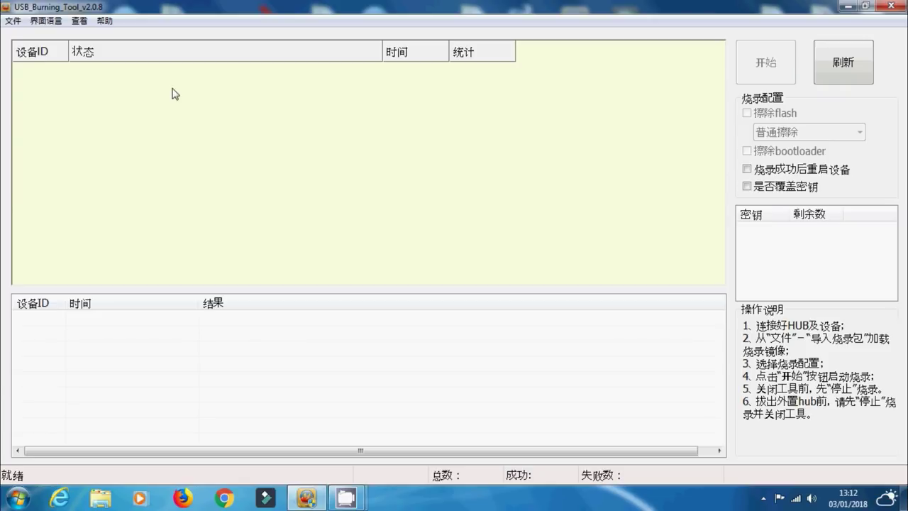
{"action": "left_click", "coordinate": [58, 25]}
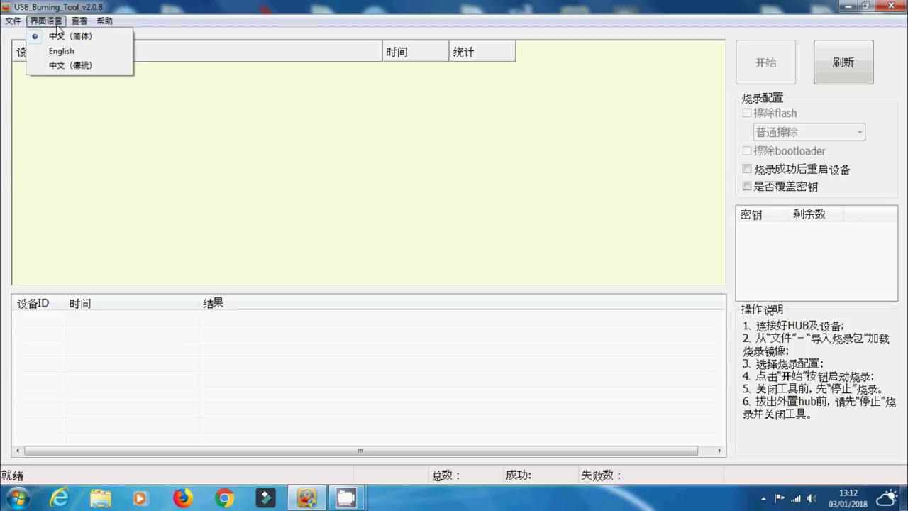
{"action": "left_click", "coordinate": [74, 55]}
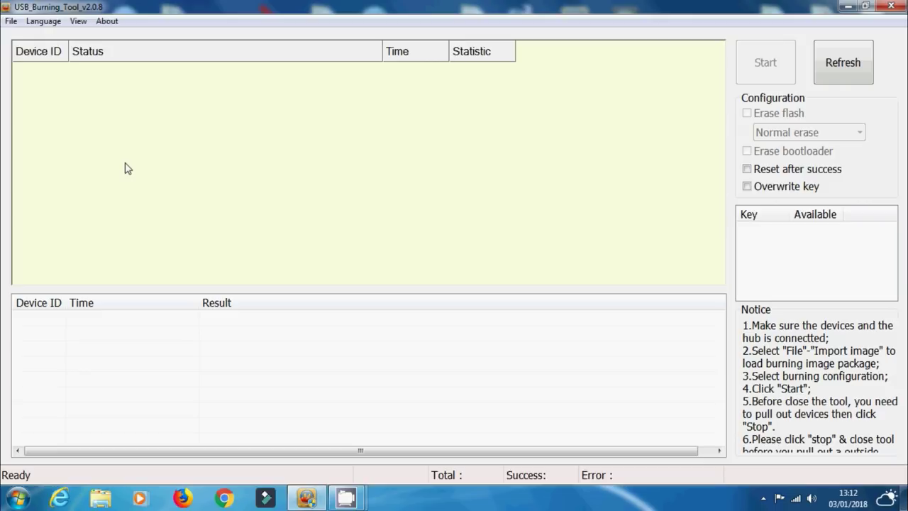
Import the S805_8189_MXQdatong_aml_upgrade_package_20160224 image from the Desktop through File > Import image.
{"action": "left_click", "coordinate": [11, 21]}
{"action": "left_click", "coordinate": [26, 36]}
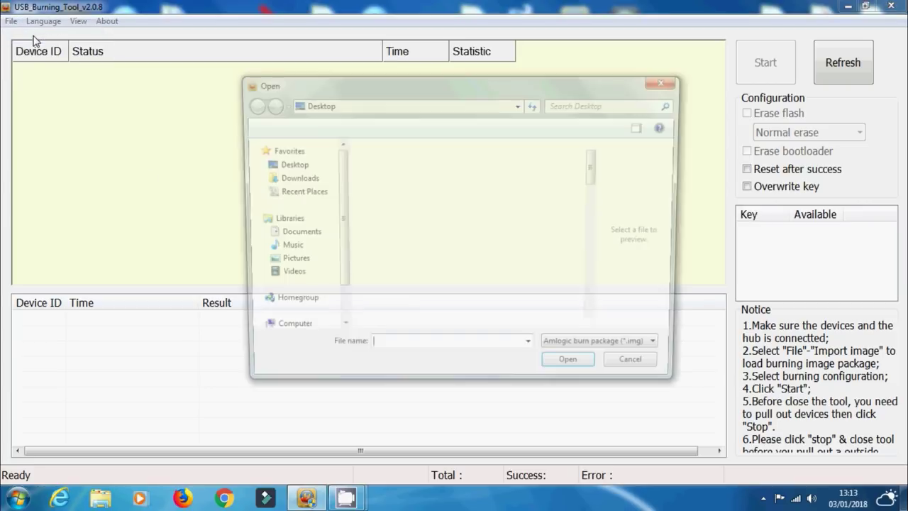
{"action": "left_click", "coordinate": [274, 169]}
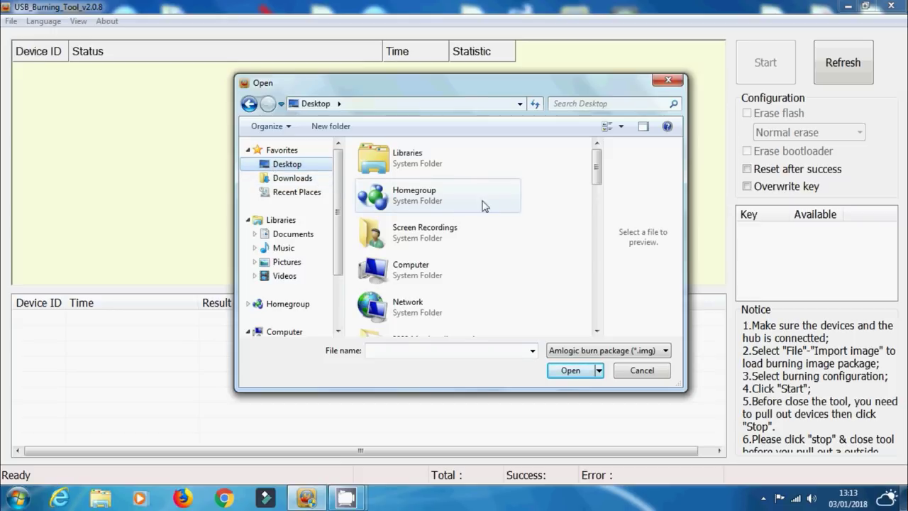
{"action": "scroll", "coordinate": [597, 202], "scroll_direction": "down", "scroll_amount": 2}
{"action": "left_click_drag", "start_coordinate": [597, 202], "coordinate": [594, 316]}
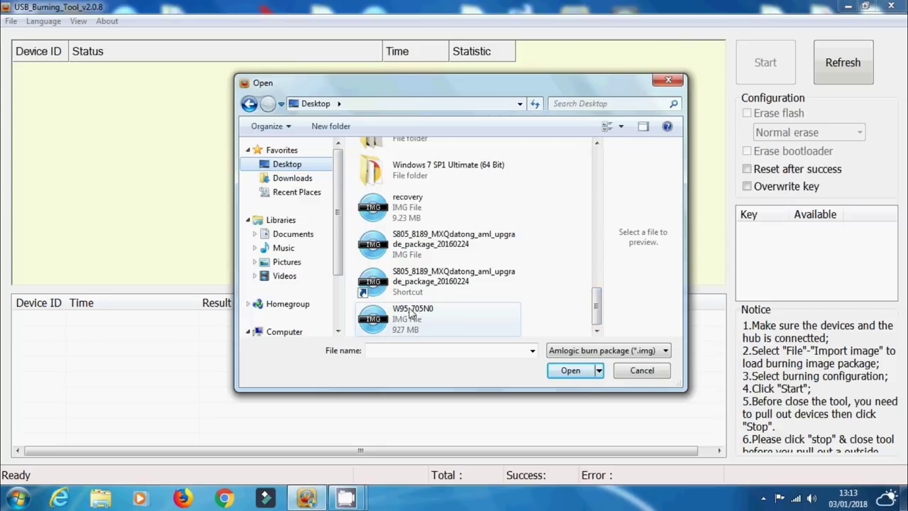
{"action": "left_click", "coordinate": [401, 280]}
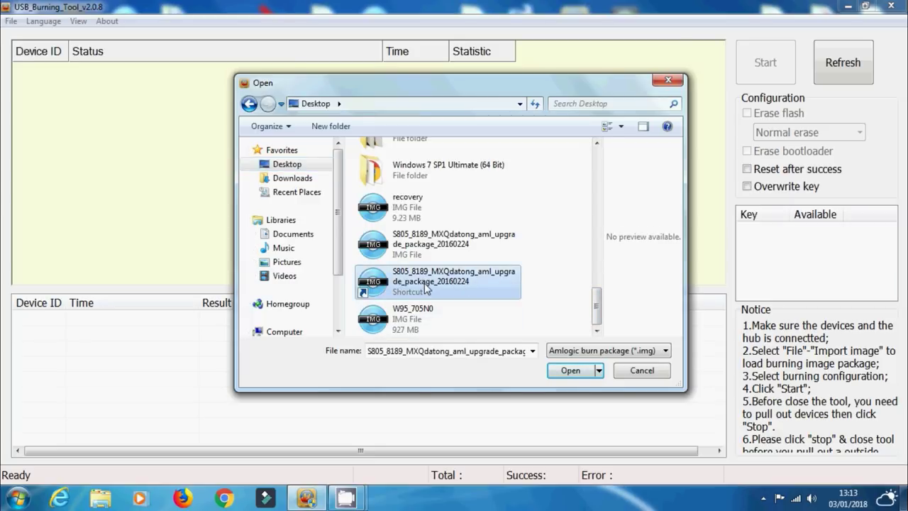
{"action": "left_click", "coordinate": [570, 370]}
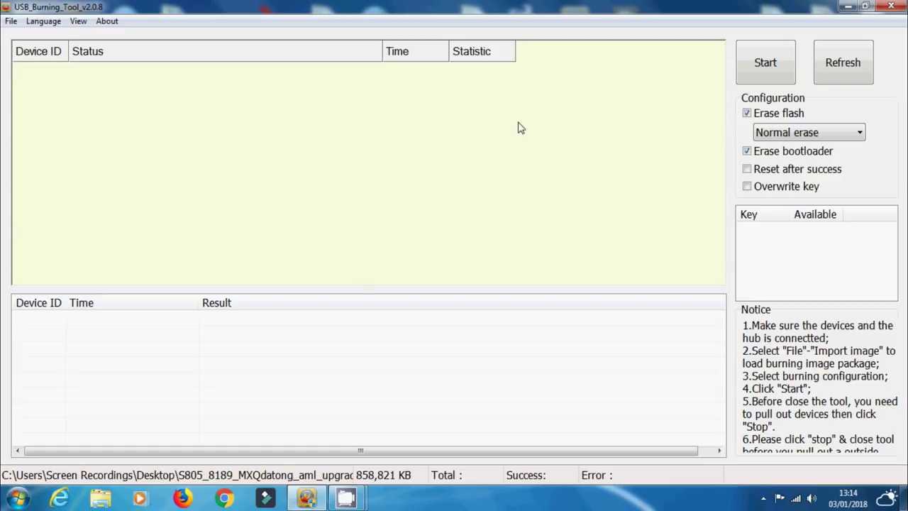
Start the burning session so the tool waits for a device to connect.
{"action": "left_click", "coordinate": [773, 64]}
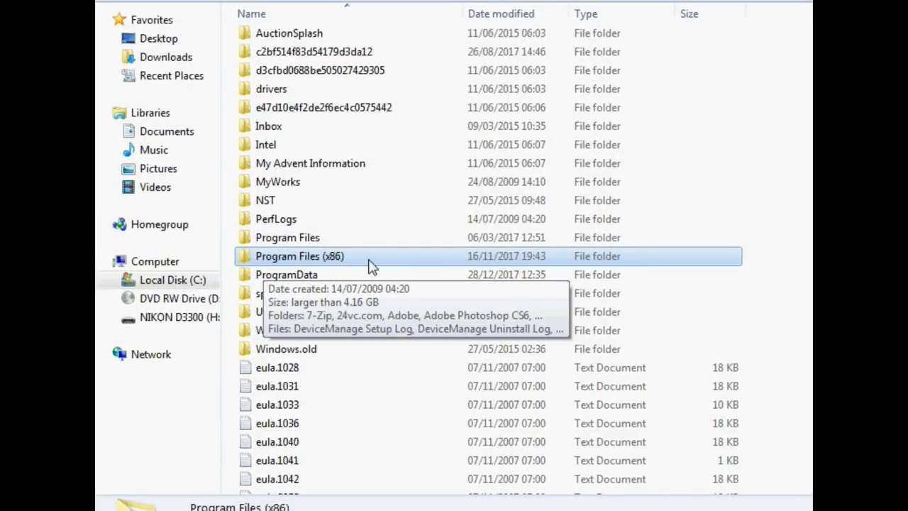
Browse into Amlogic\USB_Burning_Tool\license, select mac_ether, then return to USB_Burning_Tool.
{"action": "double_click", "coordinate": [285, 257]}
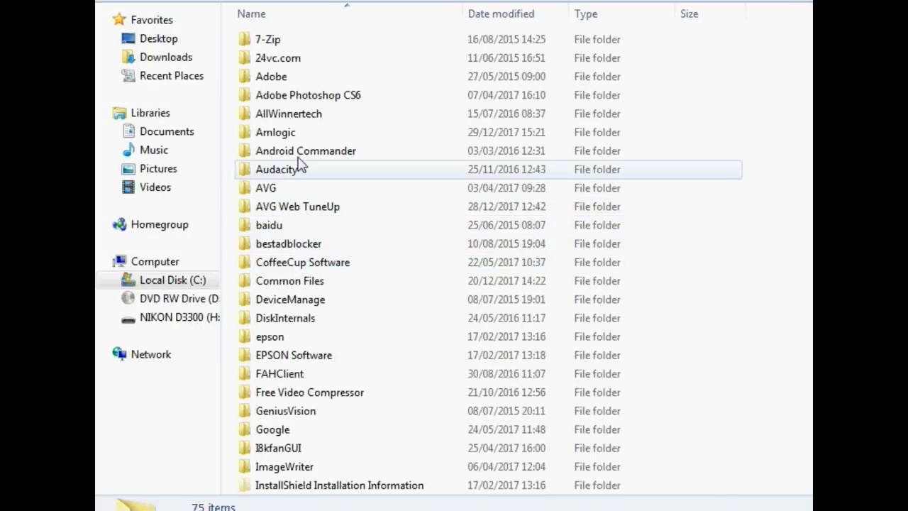
{"action": "left_click", "coordinate": [291, 134]}
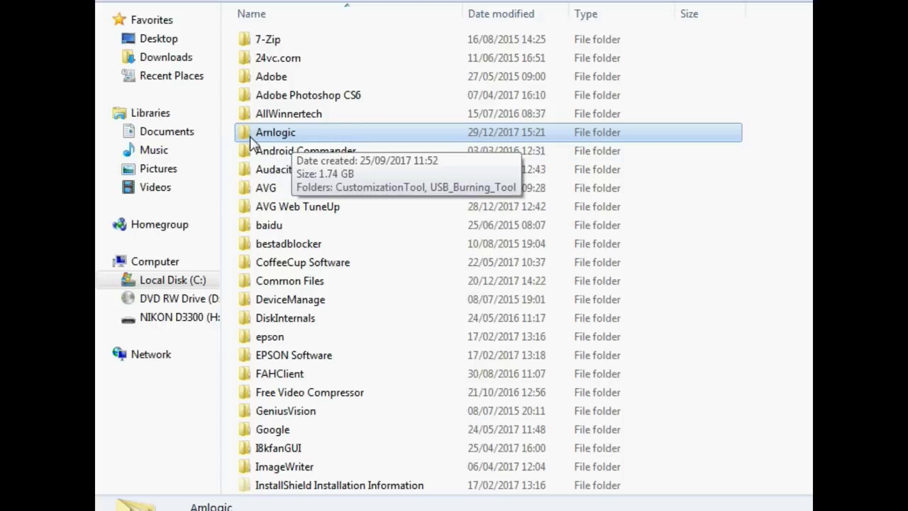
{"action": "double_click", "coordinate": [284, 138]}
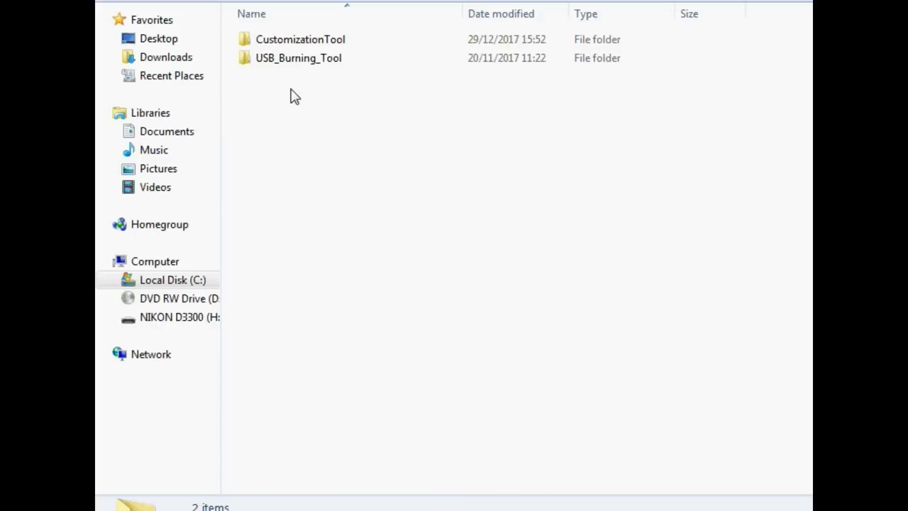
{"action": "left_click", "coordinate": [306, 63]}
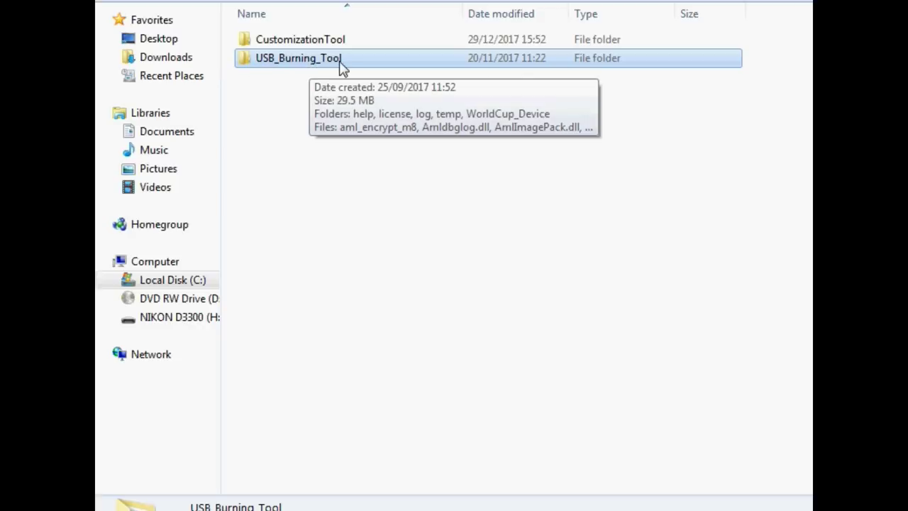
{"action": "double_click", "coordinate": [286, 62]}
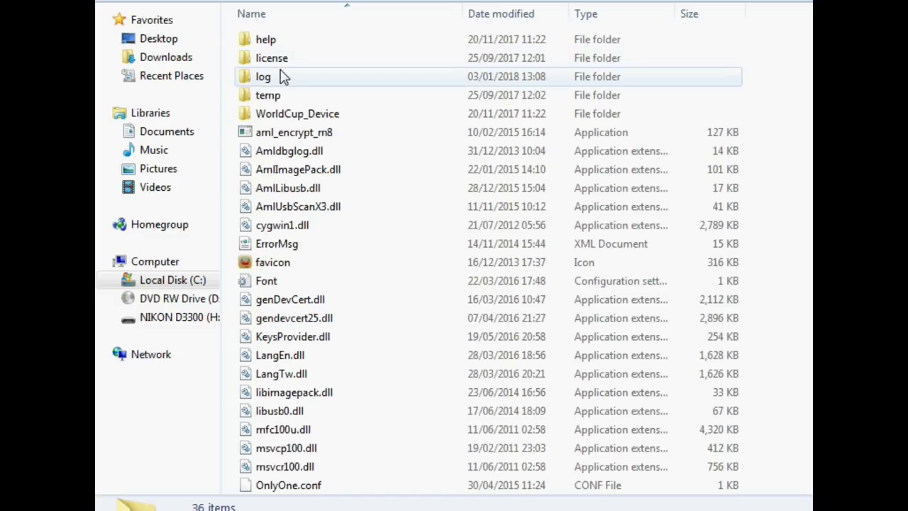
{"action": "left_click", "coordinate": [283, 63]}
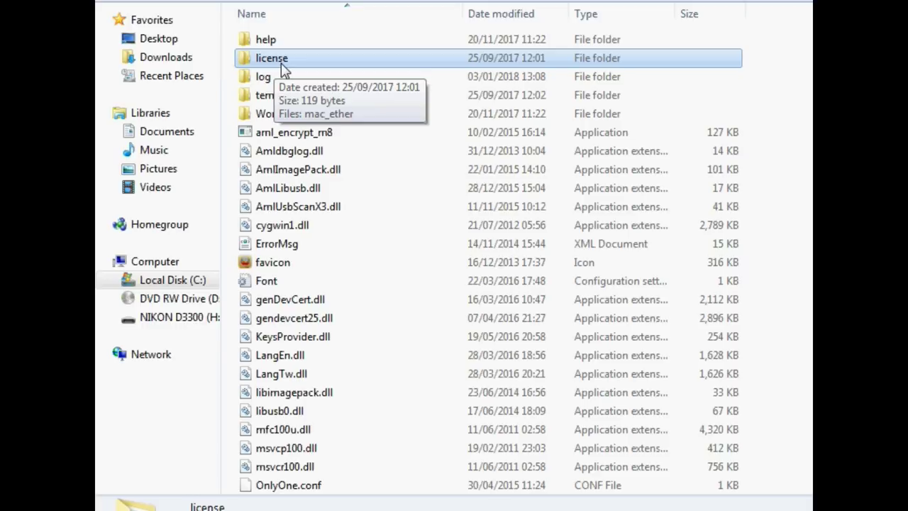
{"action": "double_click", "coordinate": [282, 63]}
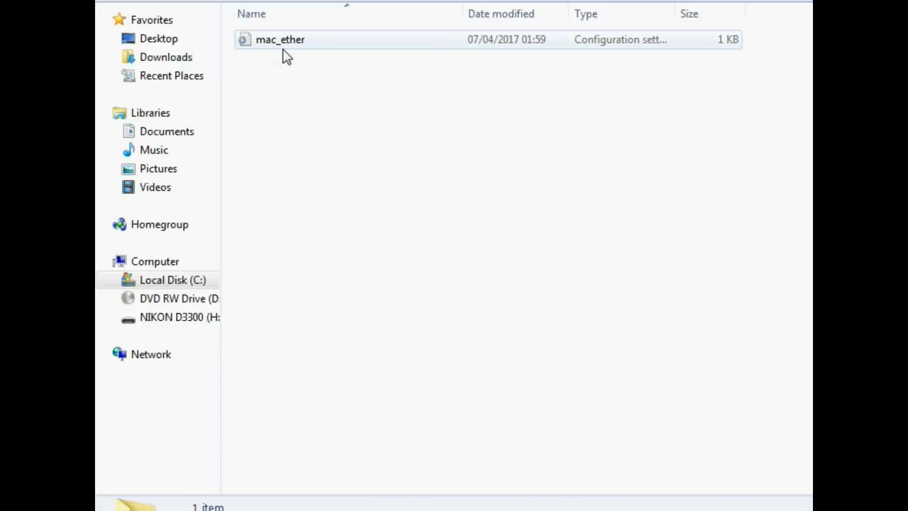
{"action": "left_click", "coordinate": [284, 42]}
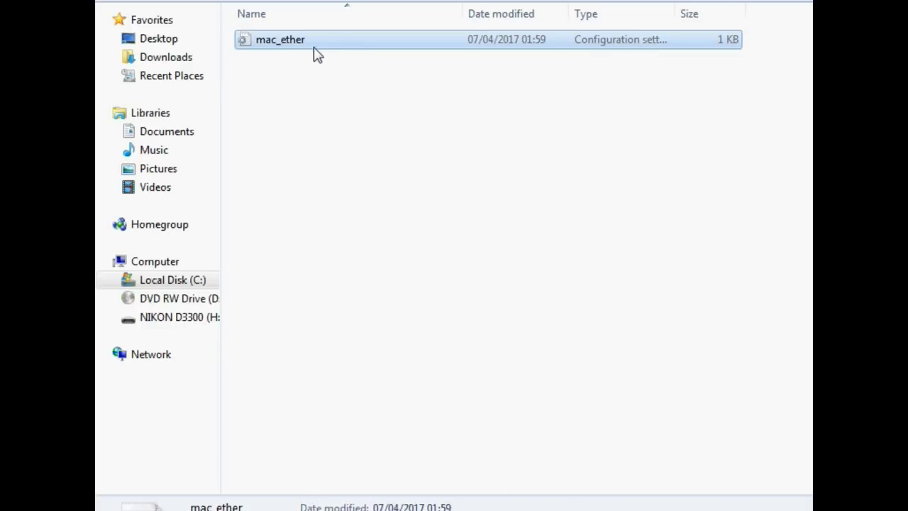
{"action": "key", "text": "BackSpace"}
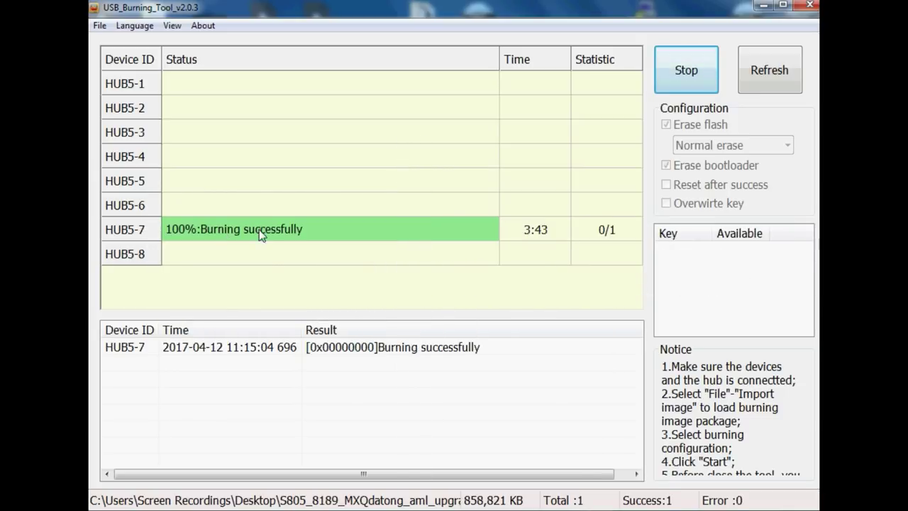
Stop the burning session once HUB5-7 shows 100% Burning successfully.
{"action": "left_click", "coordinate": [677, 74]}
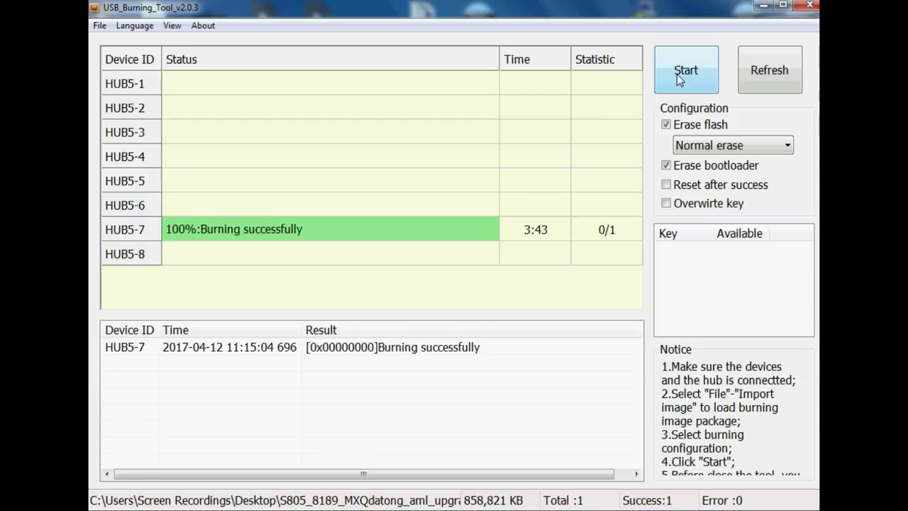